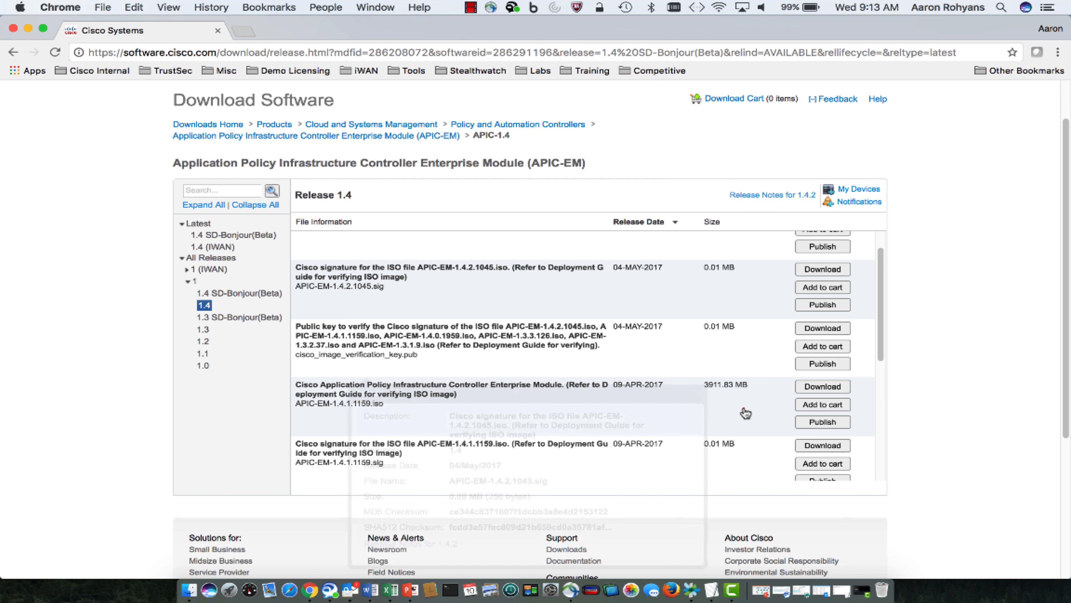
Download APIC-EM-1.4.1.1159.iso from the Release 1.4 file list, accepting the license agreement and saving the file
{"action": "left_click", "coordinate": [809, 387]}
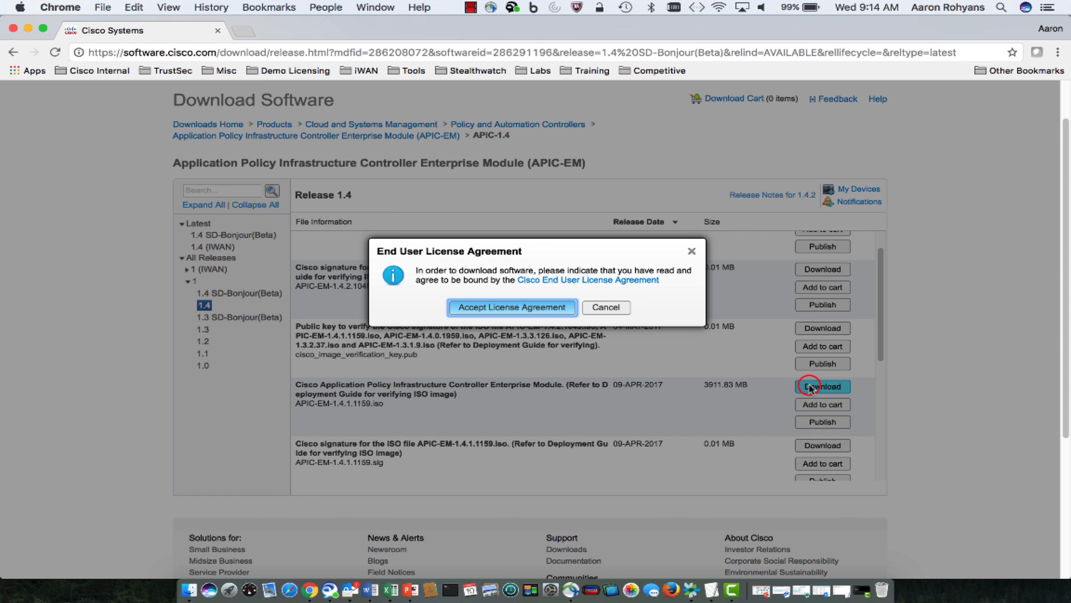
{"action": "left_click", "coordinate": [557, 310]}
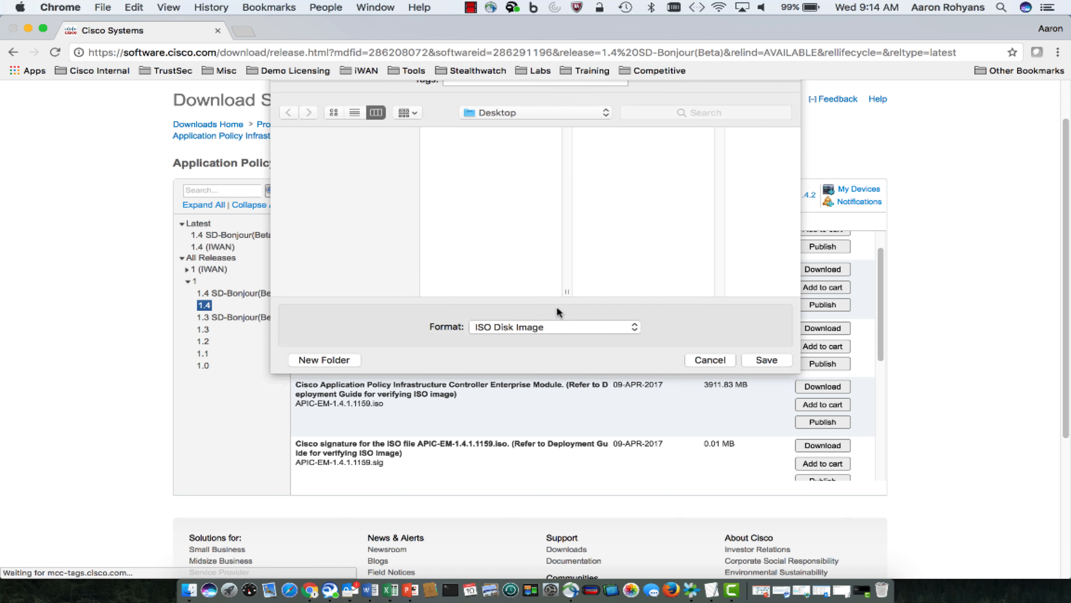
{"action": "left_click", "coordinate": [369, 230]}
{"action": "left_click", "coordinate": [764, 404]}
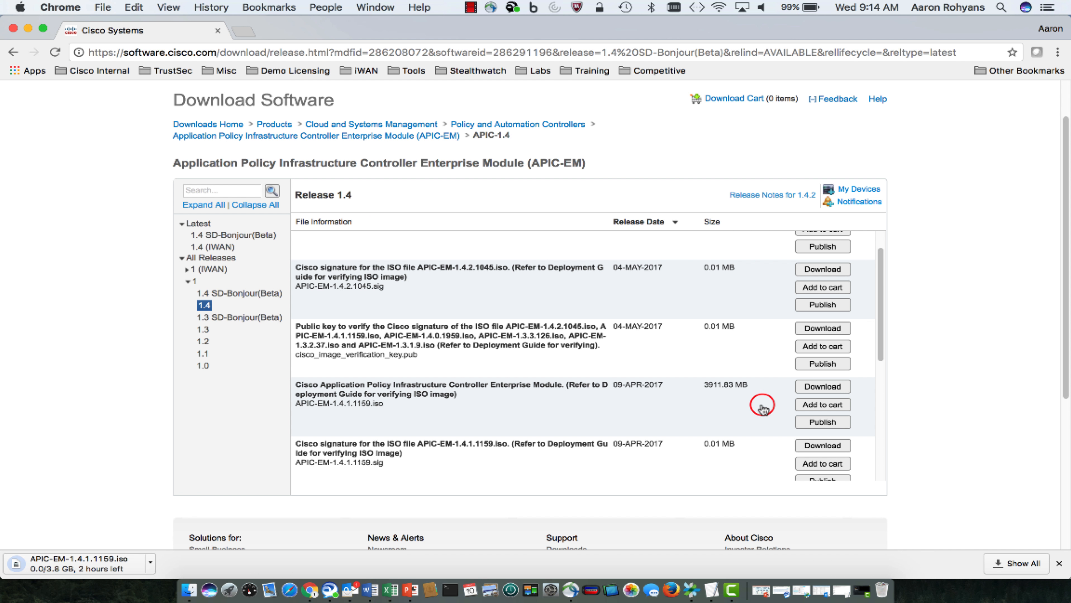
Download iwan-1.4.1.504.application from the latest 1.4 (IWAN) release, accepting the license agreement and saving the file
{"action": "left_click", "coordinate": [230, 249]}
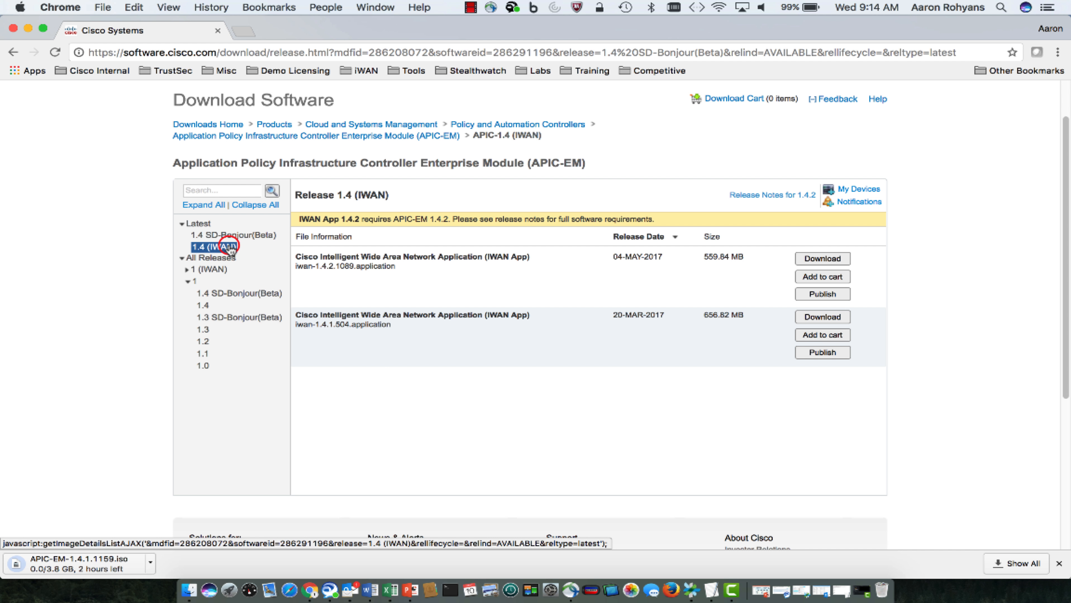
{"action": "left_click", "coordinate": [811, 317]}
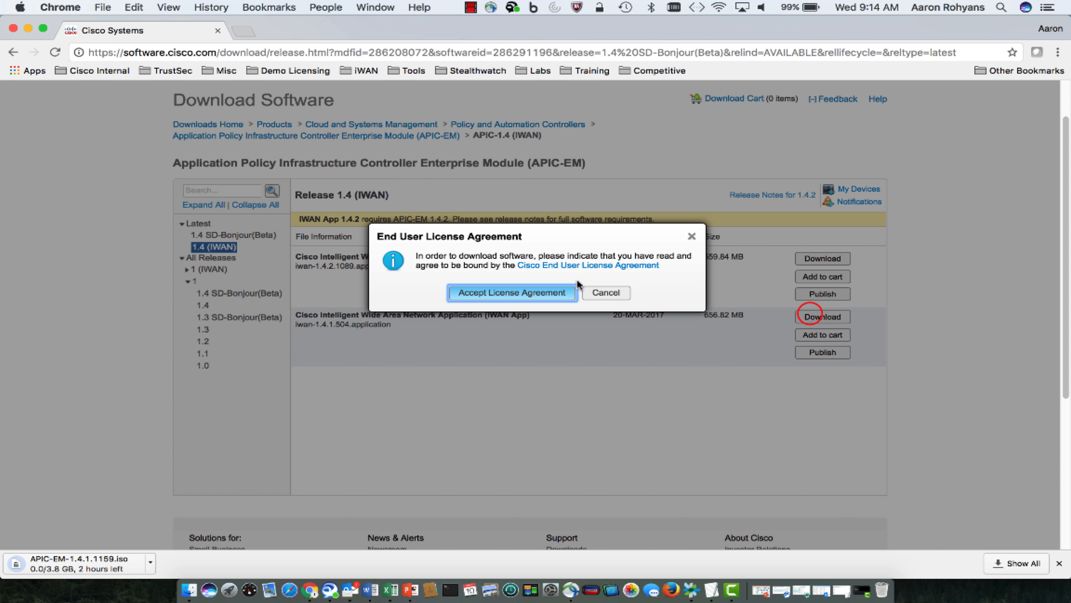
{"action": "left_click", "coordinate": [530, 291]}
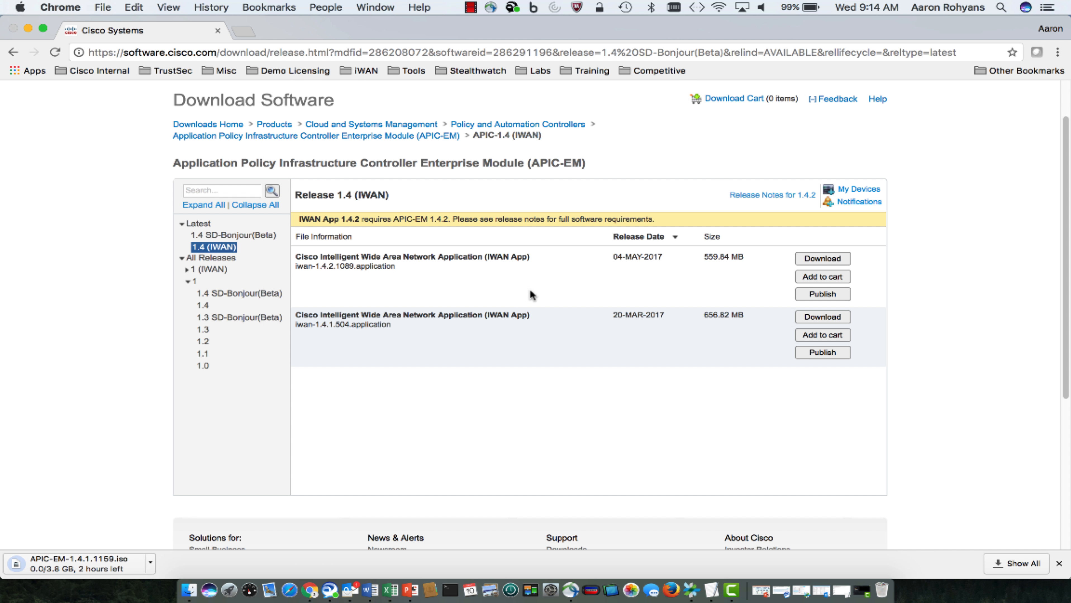
{"action": "left_click", "coordinate": [754, 402]}
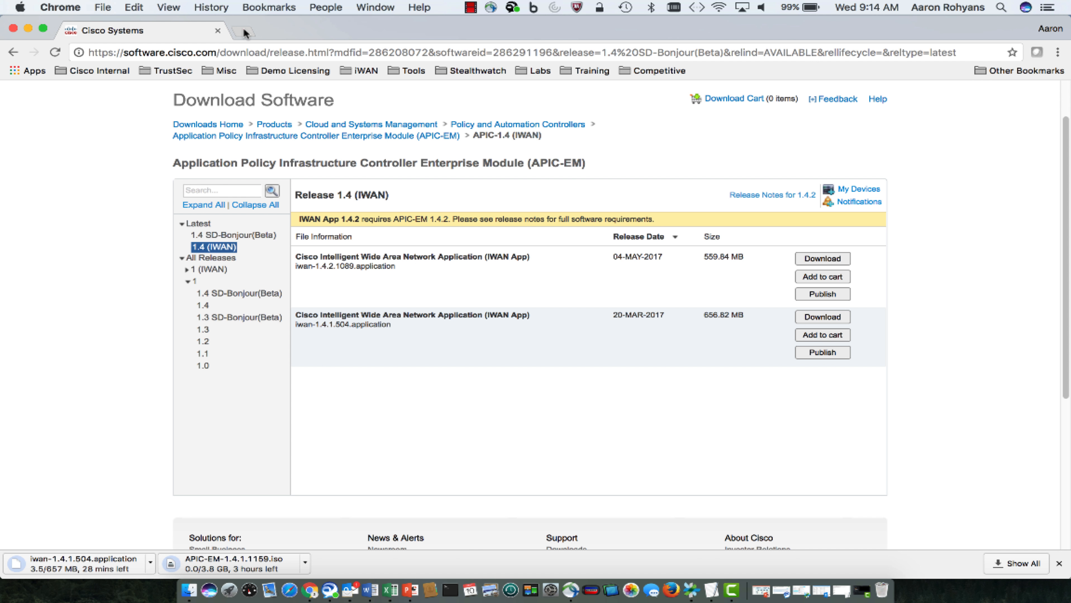
{"action": "left_click", "coordinate": [243, 32]}
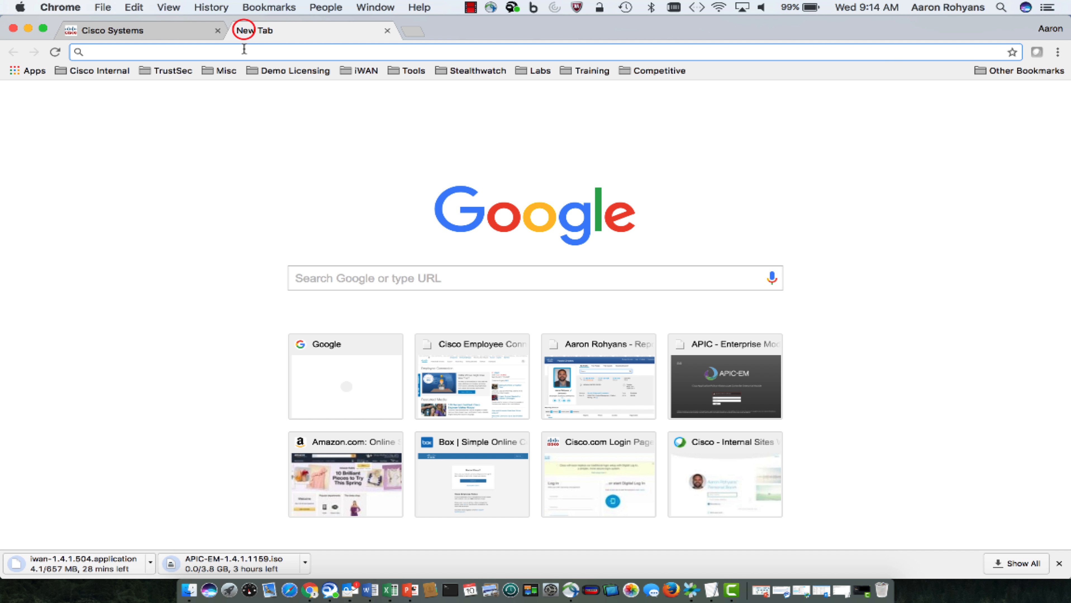
{"action": "type", "text": "www.cisco.com"}
{"action": "key", "text": "Return"}
{"action": "left_click", "coordinate": [897, 113]}
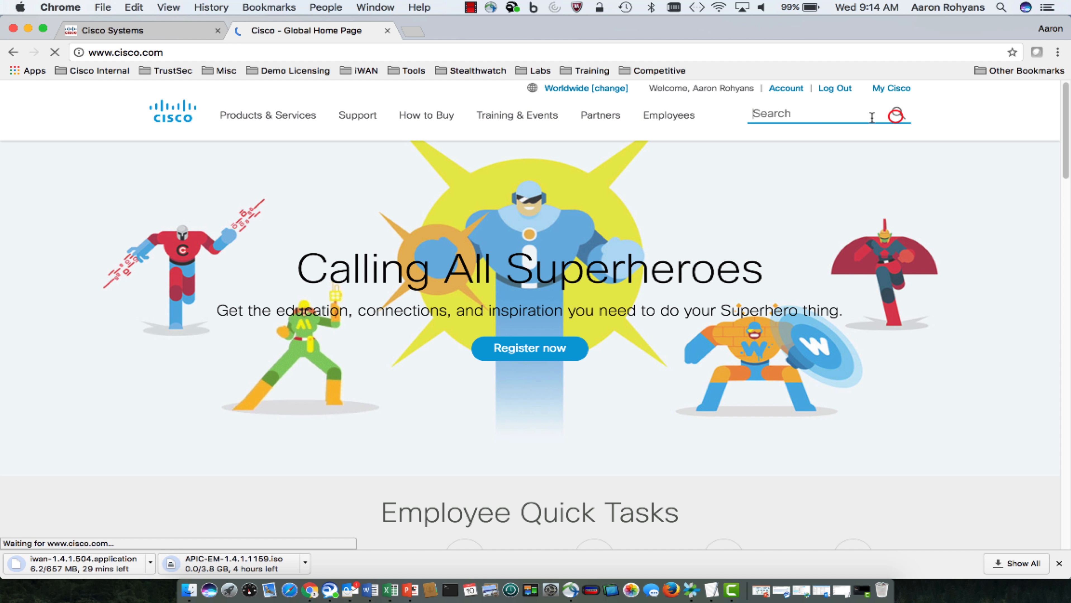
{"action": "type", "text": "apic-em installation guide"}
{"action": "key", "text": "Return"}
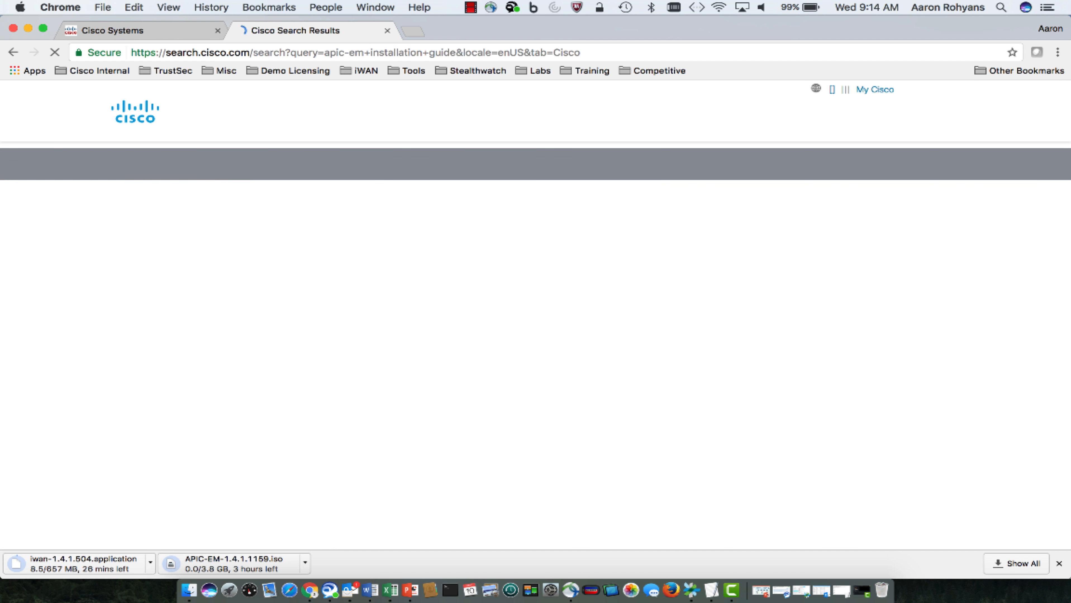
{"action": "left_click", "coordinate": [620, 263]}
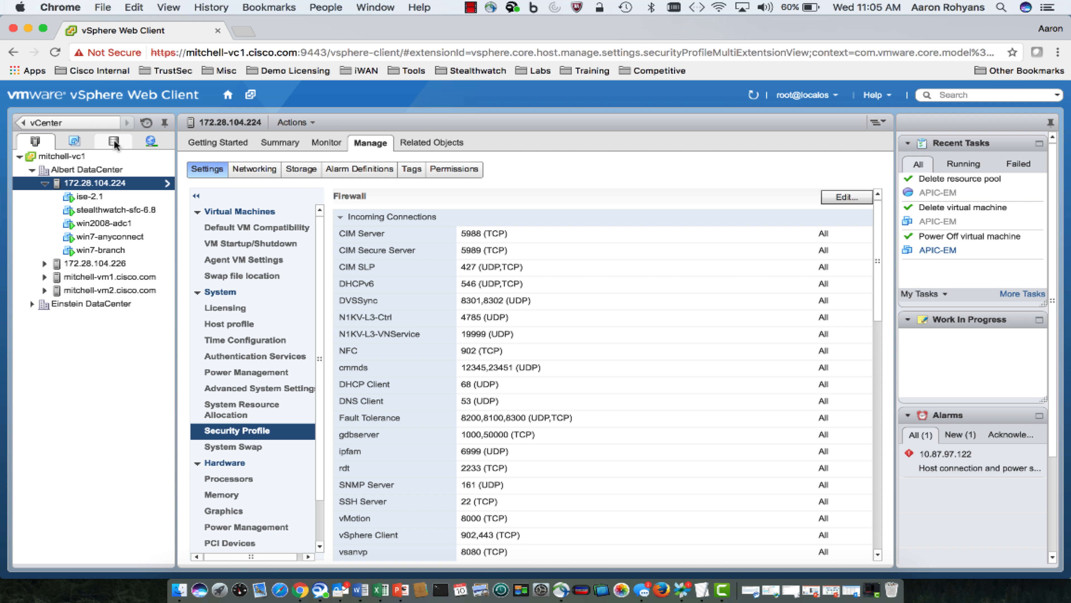
In the vSphere Web Client, browse the files of the datastore named "datastore" in Albert DataCenter
{"action": "left_click", "coordinate": [114, 142]}
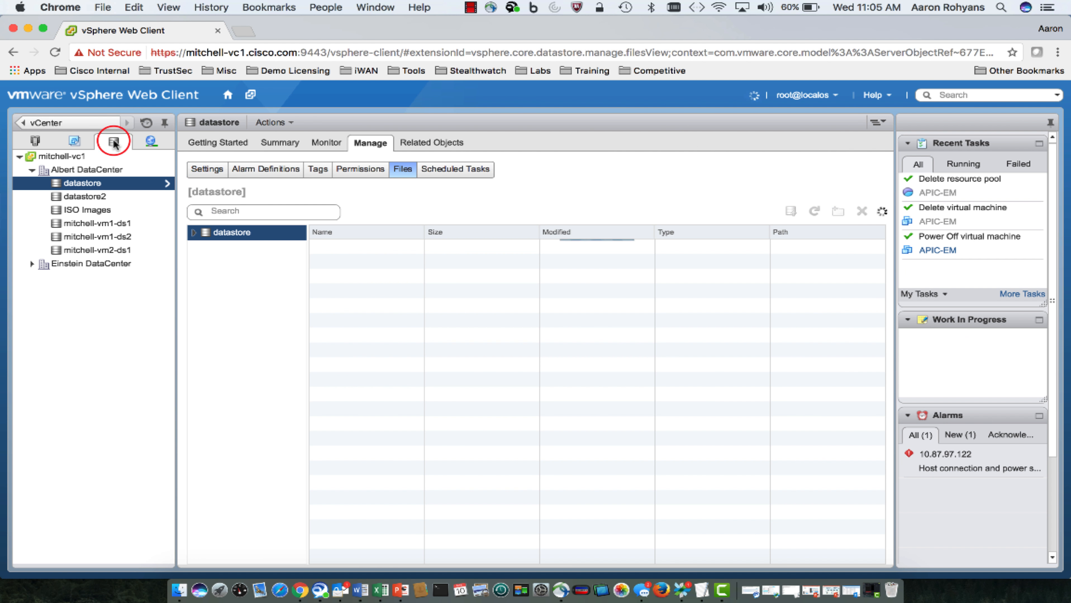
{"action": "left_click", "coordinate": [89, 186]}
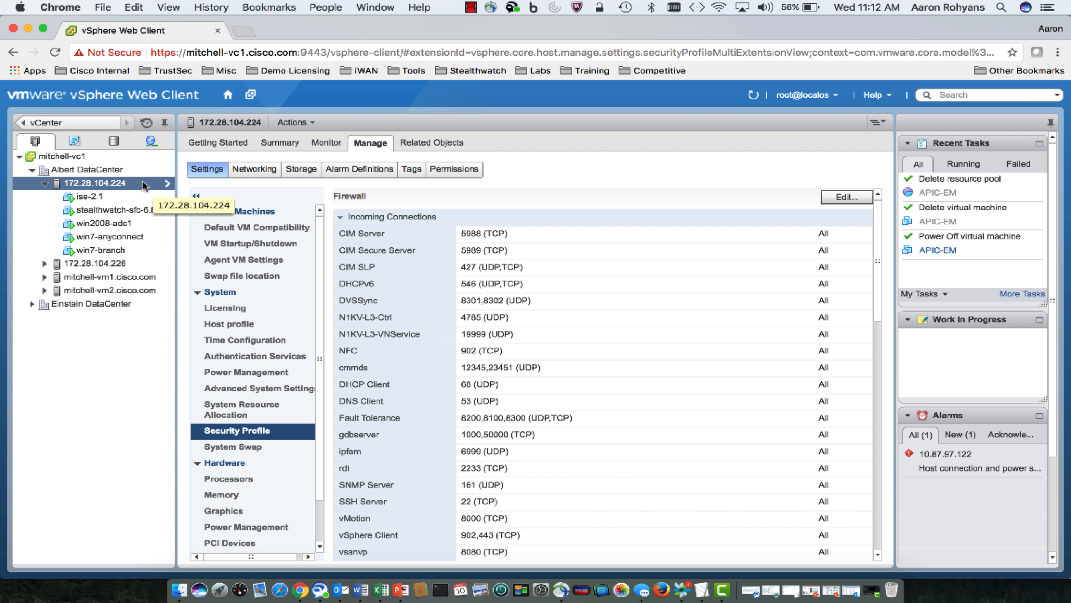
Start a new resource pool on host 172.28.104.224 and name it APIC-EM
{"action": "right_click", "coordinate": [143, 185]}
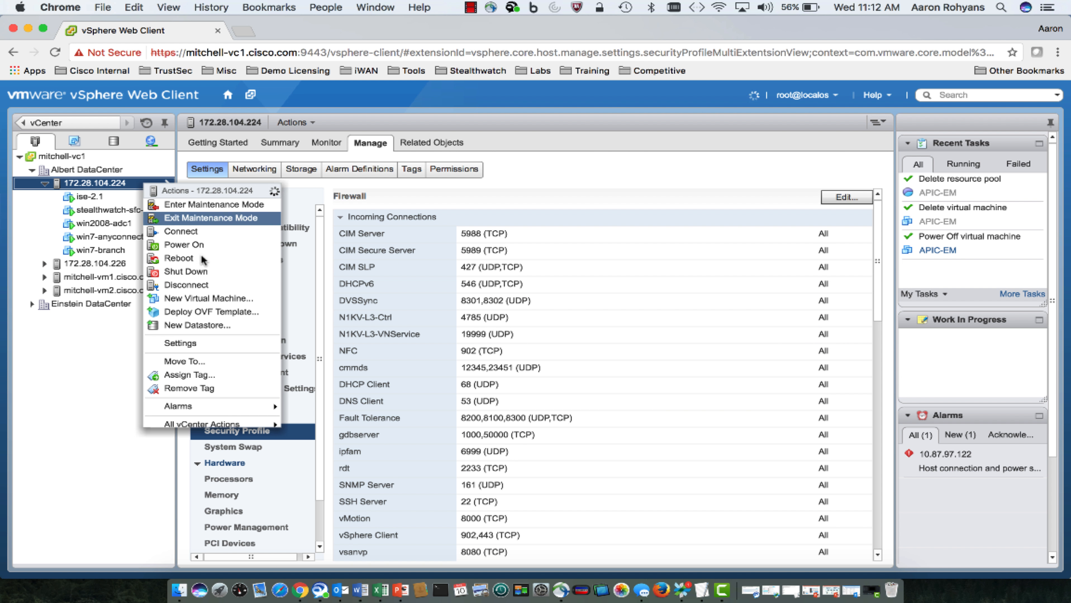
{"action": "mouse_move", "coordinate": [218, 419]}
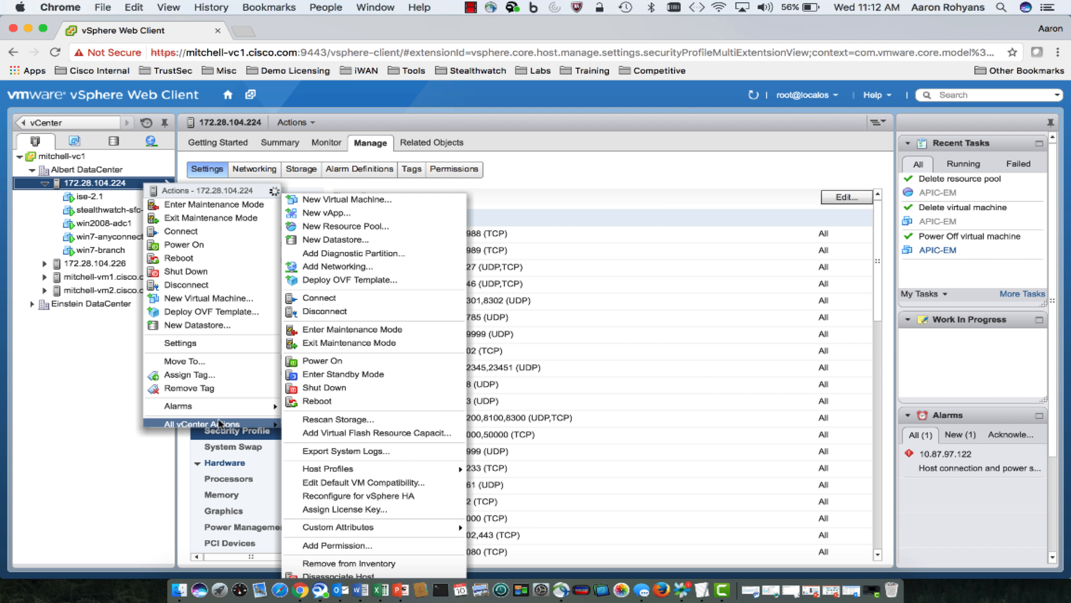
{"action": "left_click", "coordinate": [333, 226]}
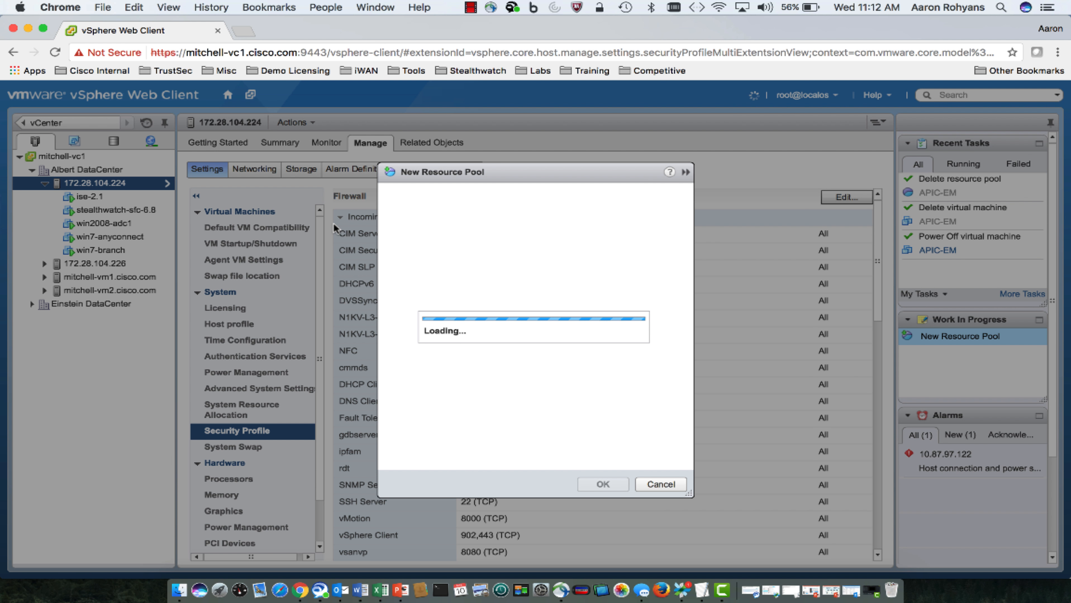
{"action": "left_click", "coordinate": [457, 199]}
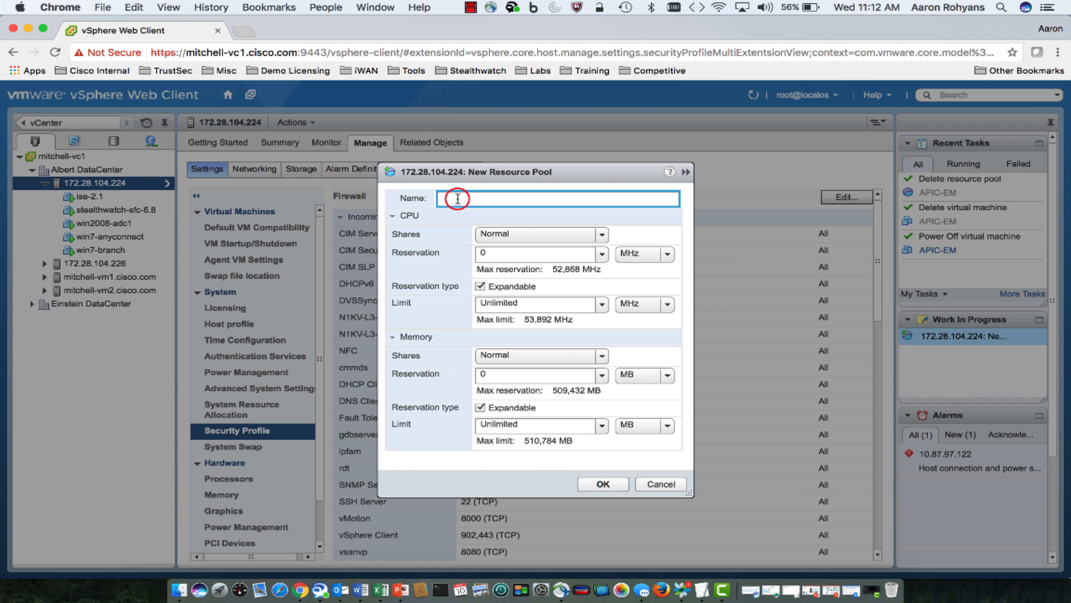
{"action": "type", "text": "APIC-EM"}
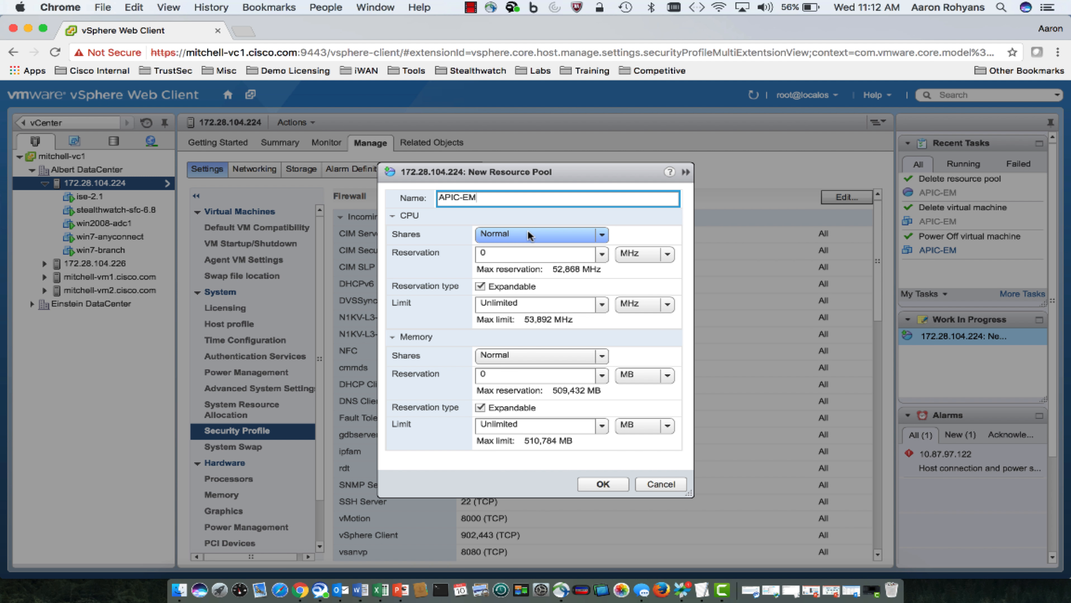
Reserve 14400 MHz of CPU and 32 GB of memory for the resource pool and create it
{"action": "left_click", "coordinate": [528, 251]}
{"action": "type", "text": "1"}
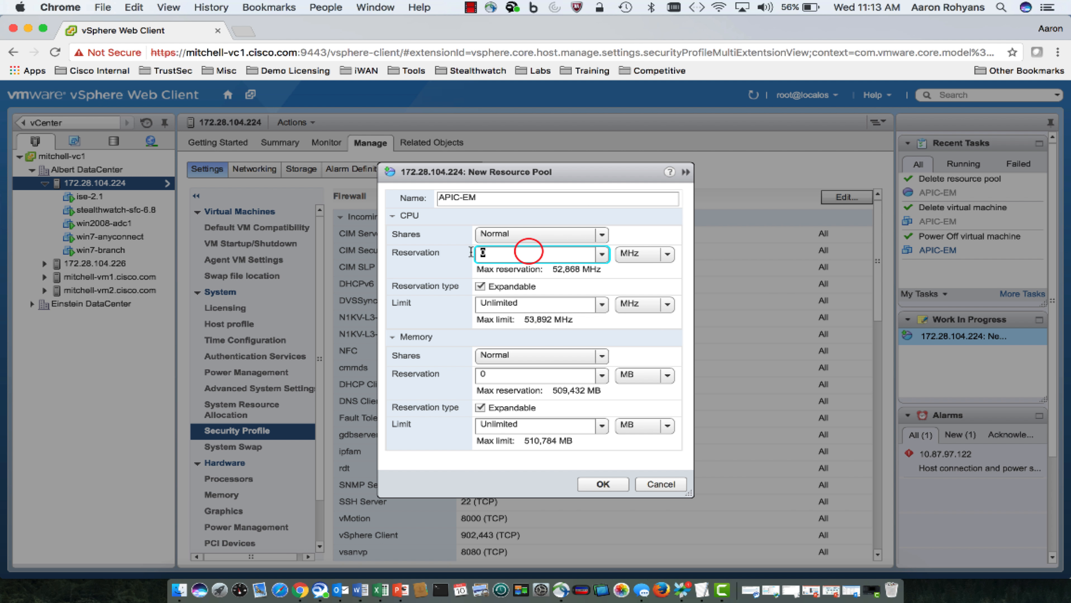
{"action": "type", "text": "4400"}
{"action": "left_click", "coordinate": [517, 375]}
{"action": "type", "text": "32"}
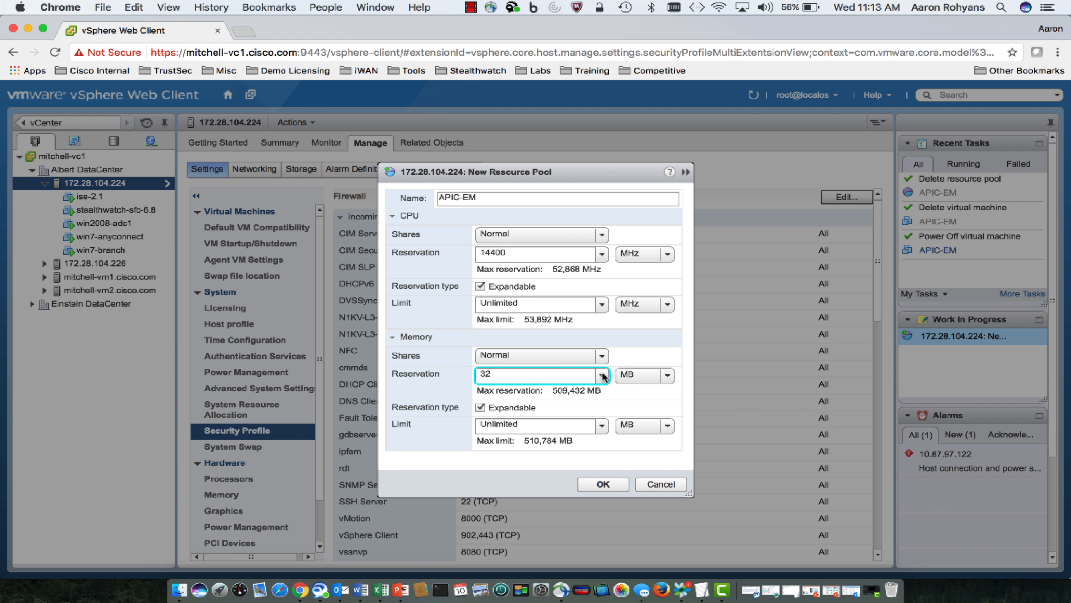
{"action": "left_click", "coordinate": [631, 375]}
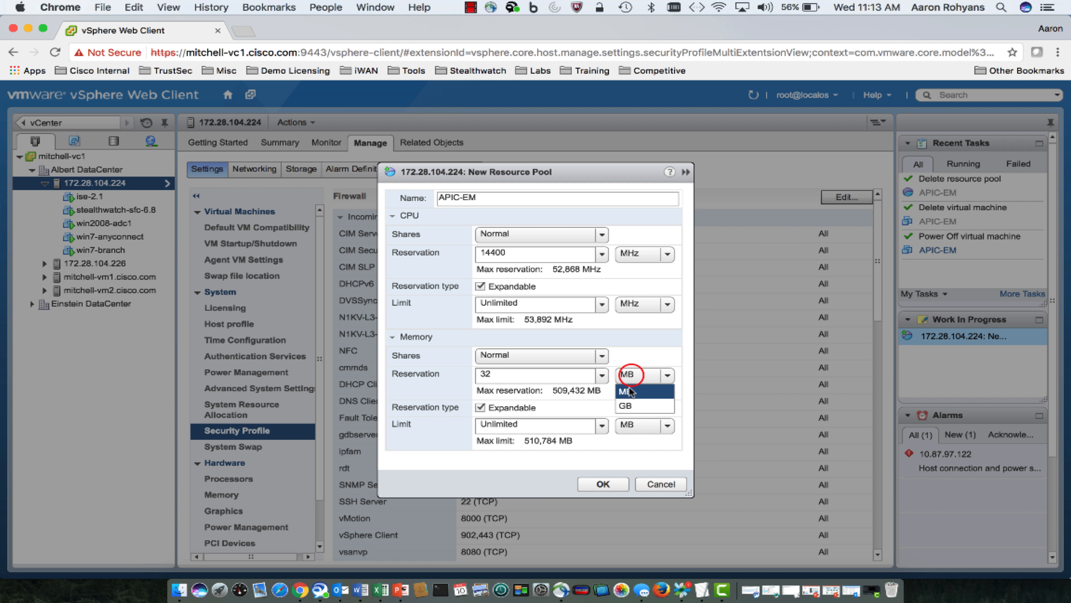
{"action": "left_click", "coordinate": [625, 405]}
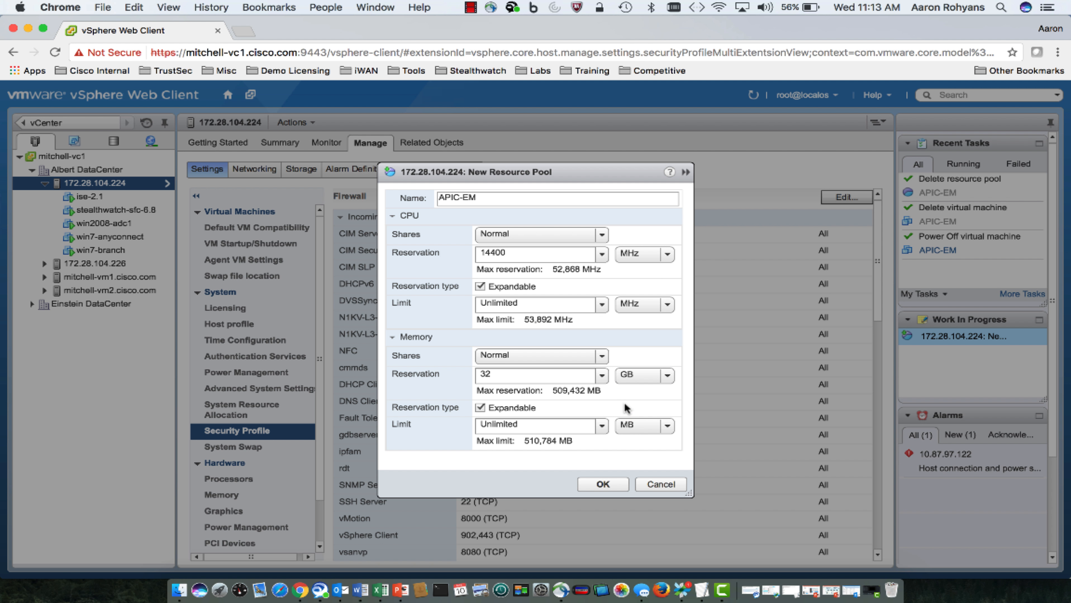
{"action": "left_click", "coordinate": [603, 484]}
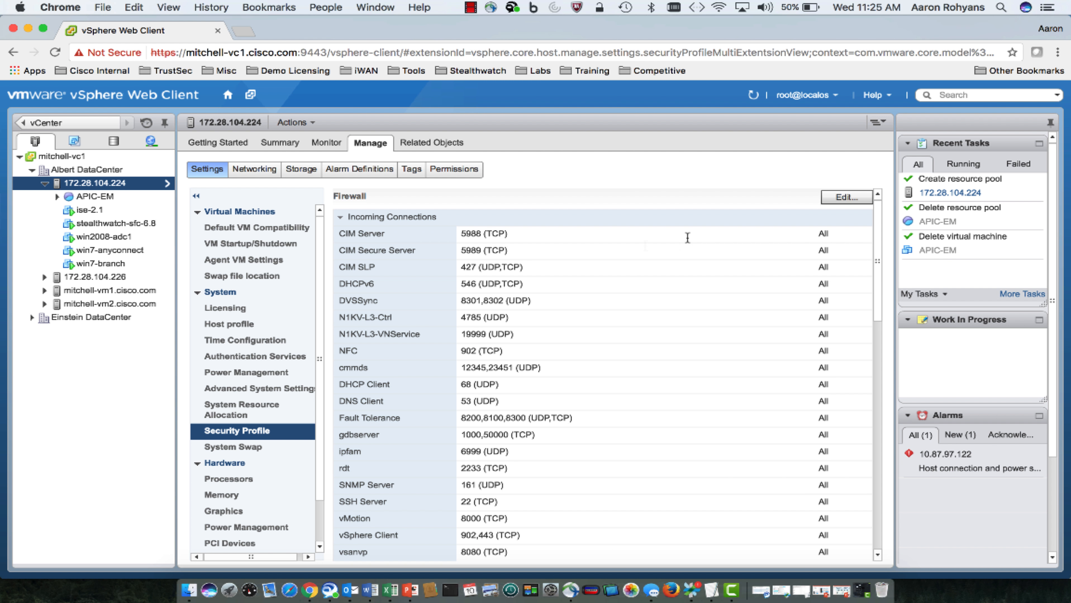
Start creating a new virtual machine in the APIC-EM resource pool and name it APIC-EM
{"action": "right_click", "coordinate": [134, 196]}
{"action": "left_click", "coordinate": [167, 210]}
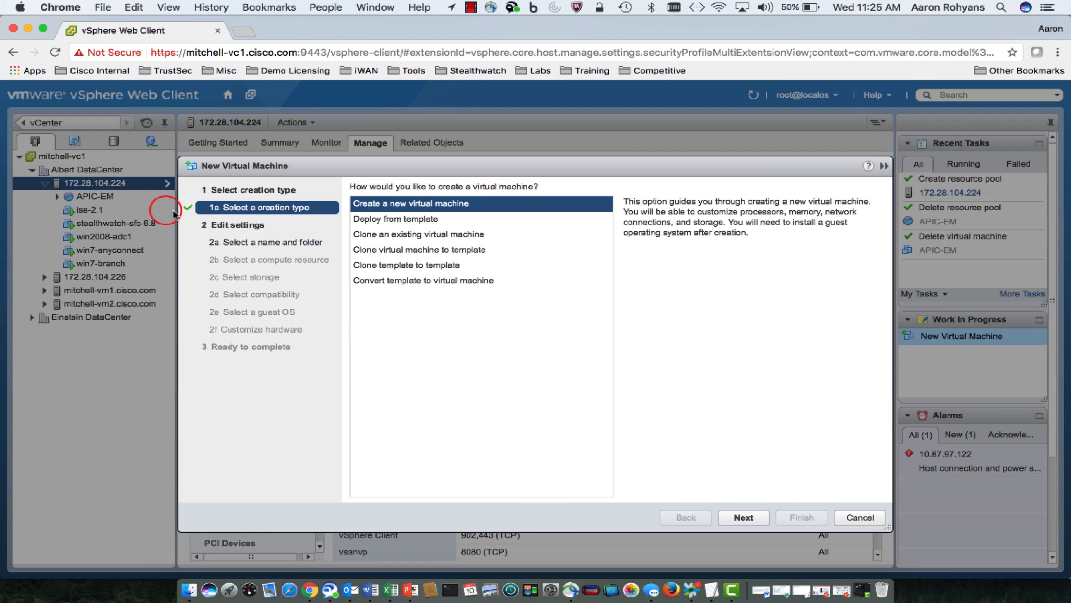
{"action": "left_click", "coordinate": [743, 517]}
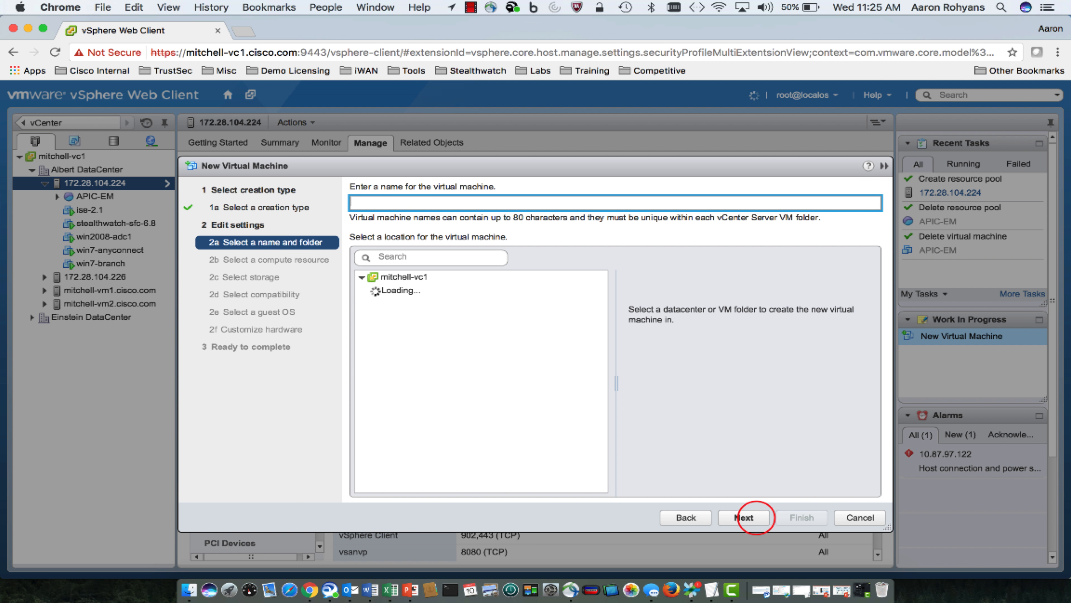
{"action": "type", "text": "APIC-EM"}
{"action": "key", "text": "Return"}
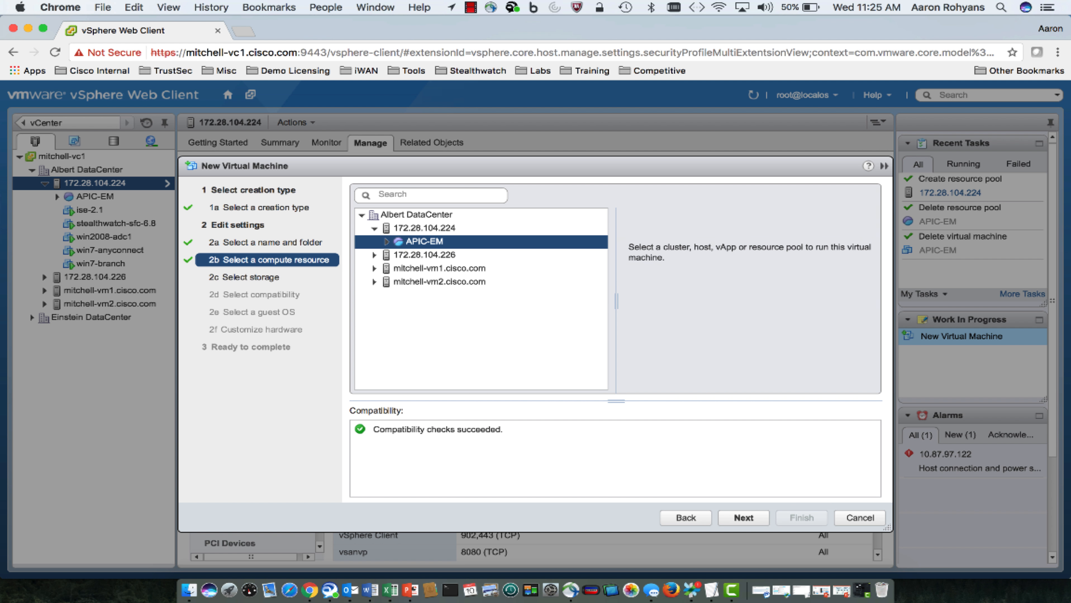
Accept the APIC-EM pool as compute resource, the default storage, and ESXi 5.5 and later compatibility for the virtual machine
{"action": "key", "text": "Return"}
{"action": "key", "text": "Return"}
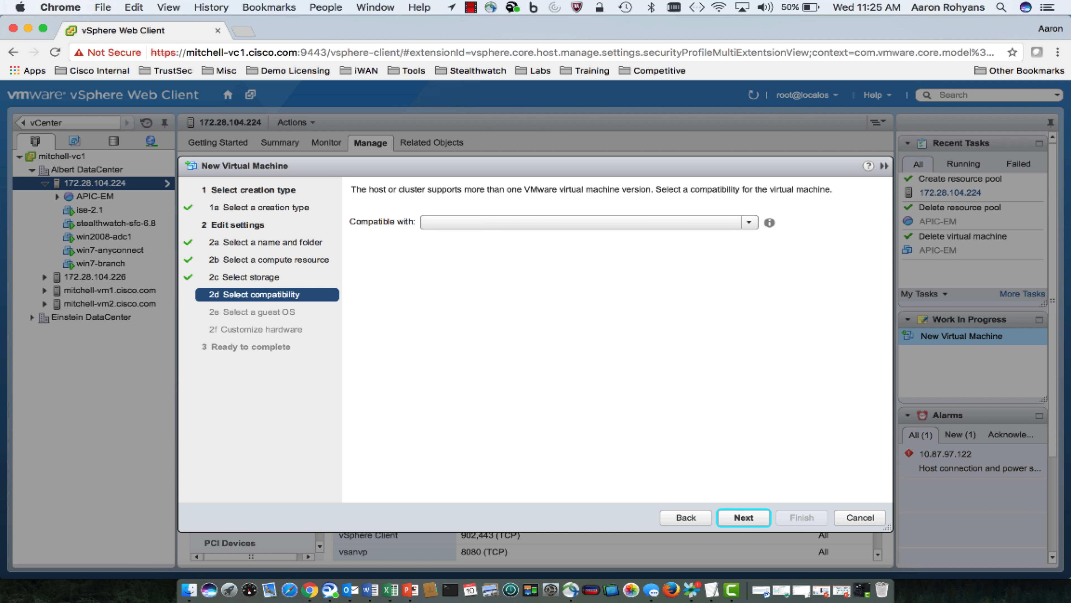
{"action": "key", "text": "Return"}
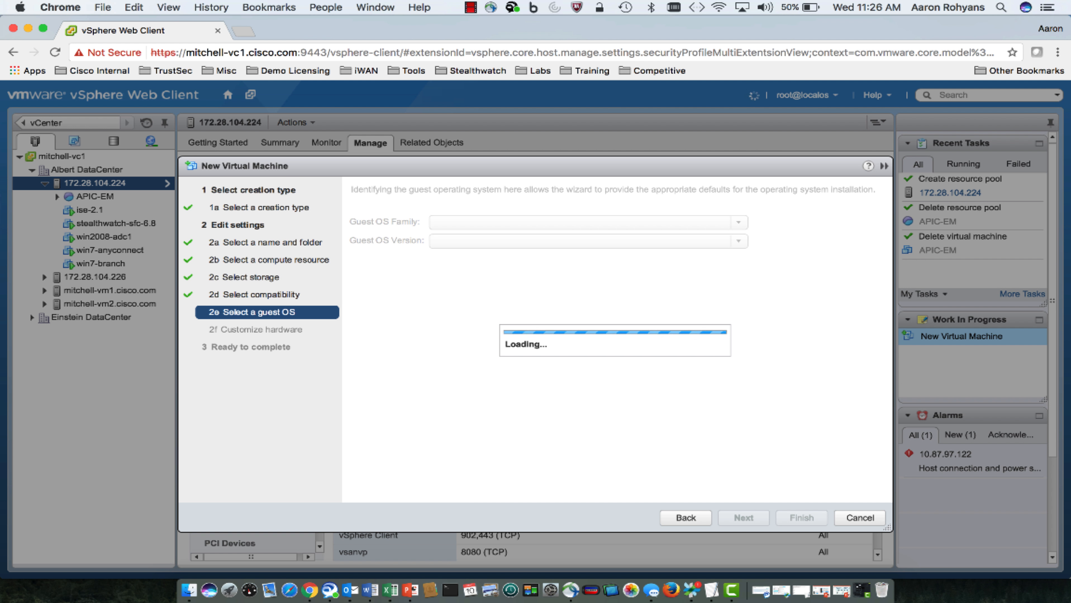
Set the guest OS family to Linux and the version to Ubuntu Linux (64-bit), and continue to hardware customization
{"action": "left_click", "coordinate": [557, 223]}
{"action": "left_click", "coordinate": [550, 255]}
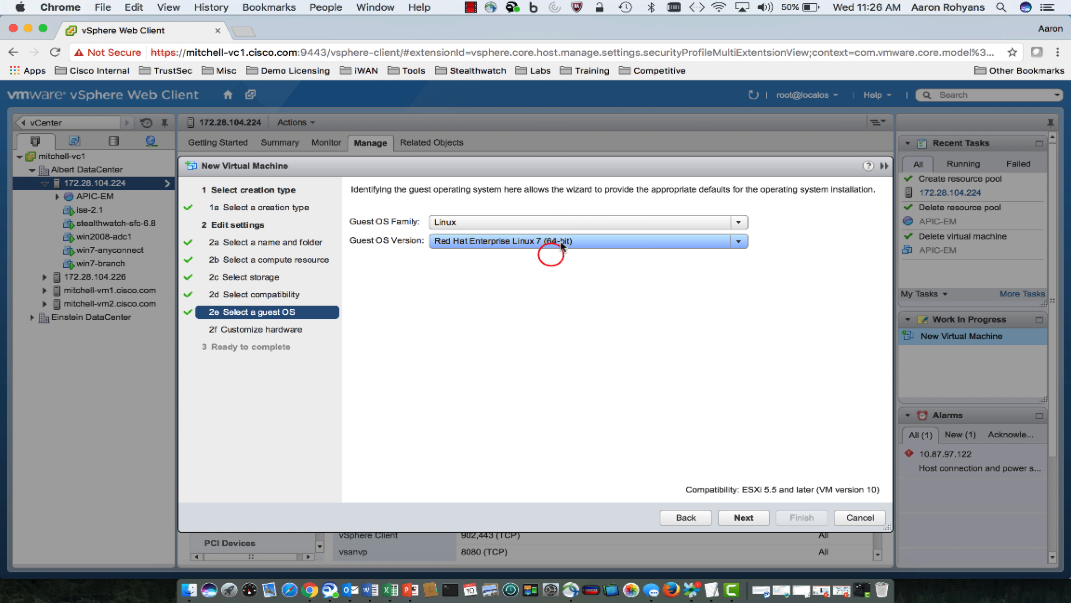
{"action": "left_click", "coordinate": [559, 240]}
{"action": "key", "text": "u"}
{"action": "key", "text": "Return"}
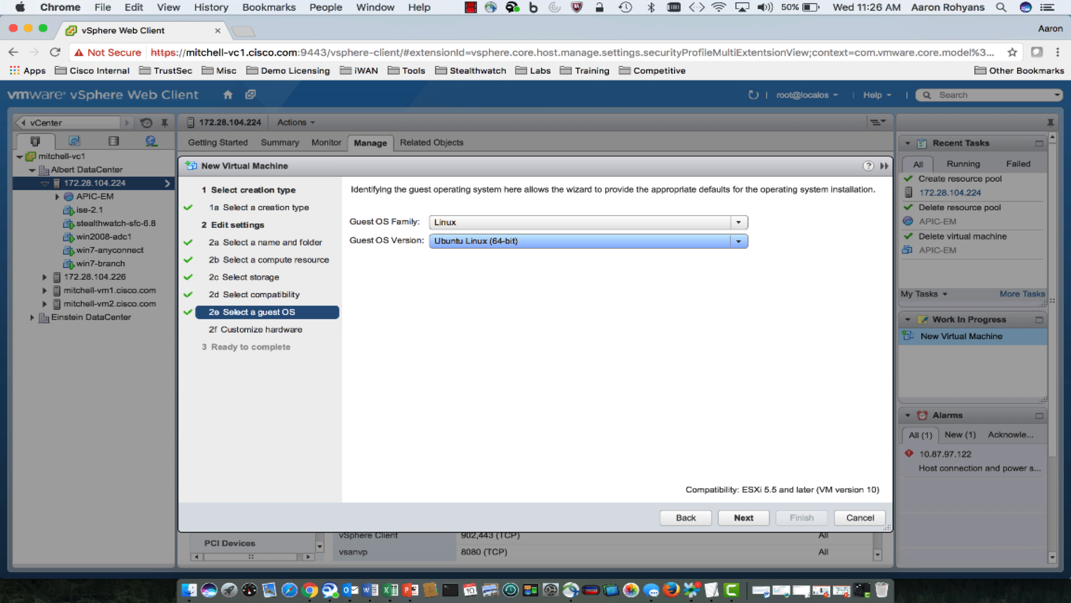
{"action": "key", "text": "Return"}
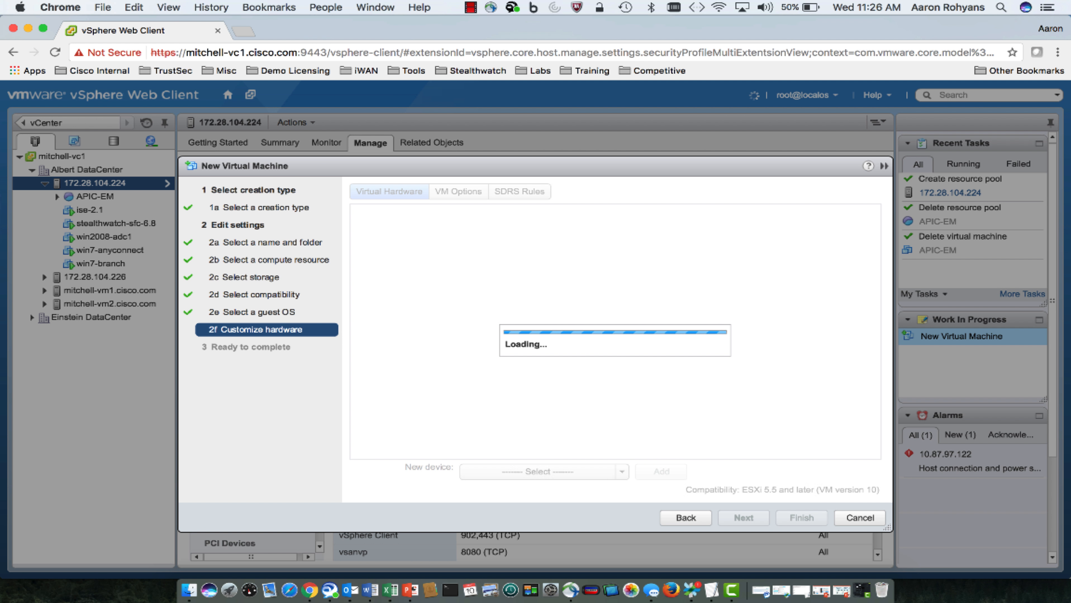
Give the virtual machine 6 CPUs and 32 GB of memory
{"action": "left_click", "coordinate": [499, 213]}
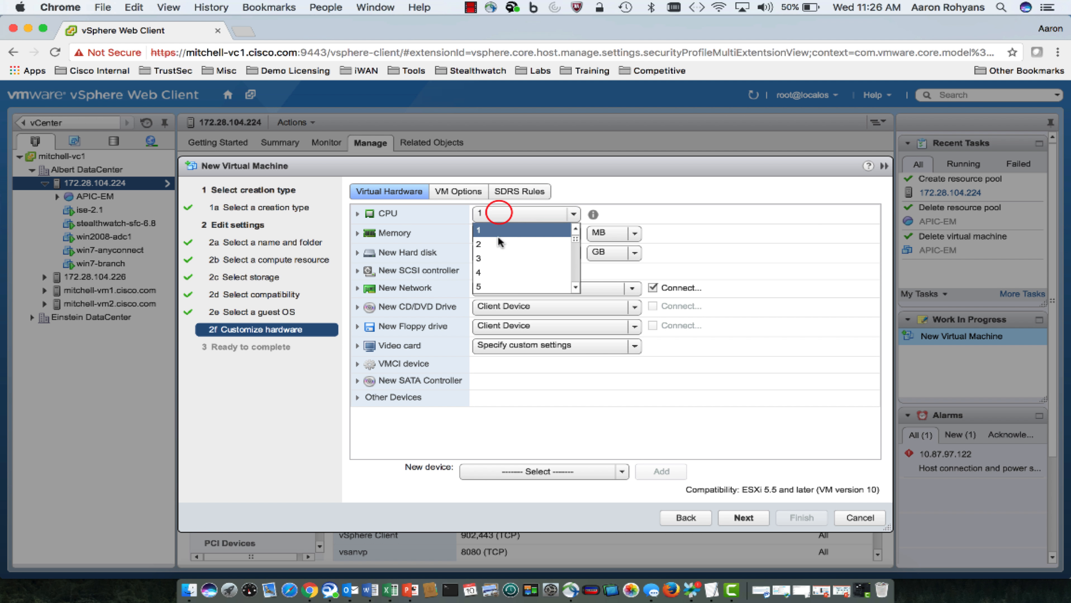
{"action": "left_click", "coordinate": [579, 289]}
{"action": "left_click", "coordinate": [556, 287]}
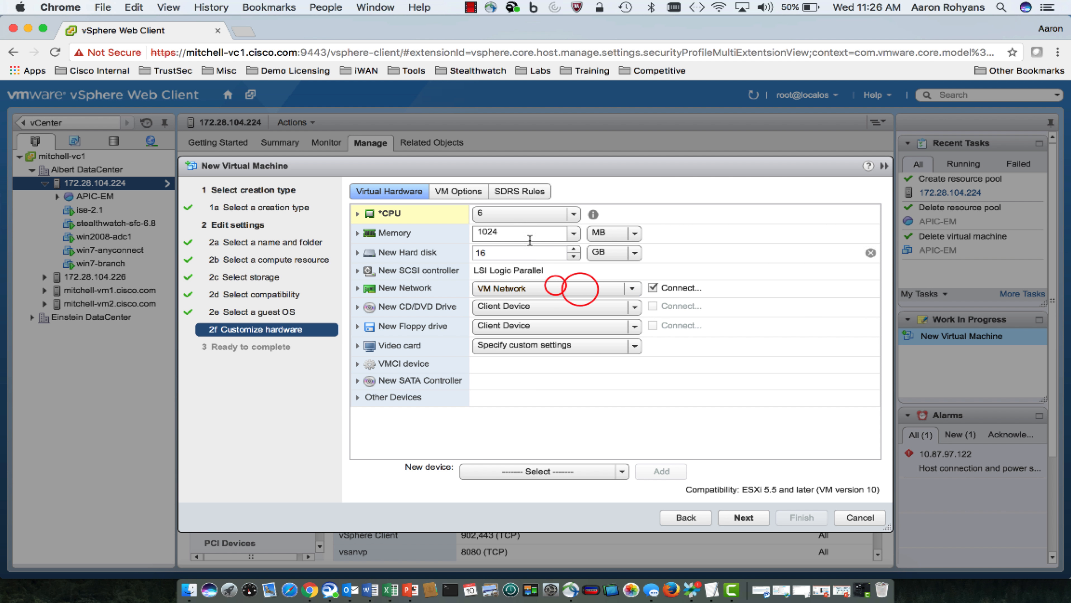
{"action": "double_click", "coordinate": [515, 232]}
{"action": "type", "text": "32"}
{"action": "left_click", "coordinate": [611, 233]}
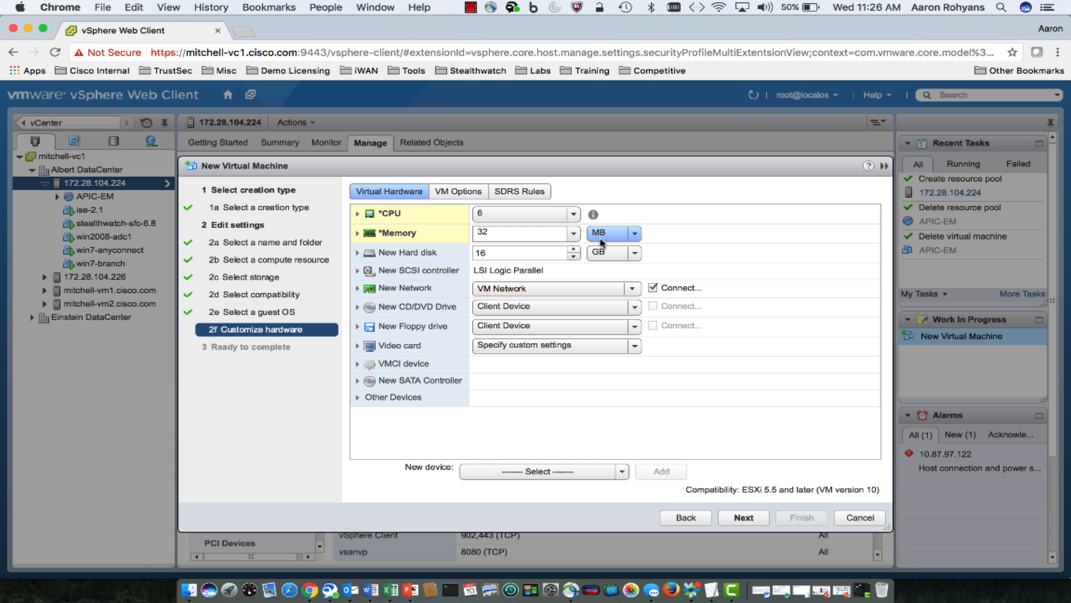
{"action": "left_click", "coordinate": [607, 259]}
Set the virtual machine's new hard disk size to 500 GB
{"action": "left_click", "coordinate": [530, 249]}
{"action": "double_click", "coordinate": [531, 249]}
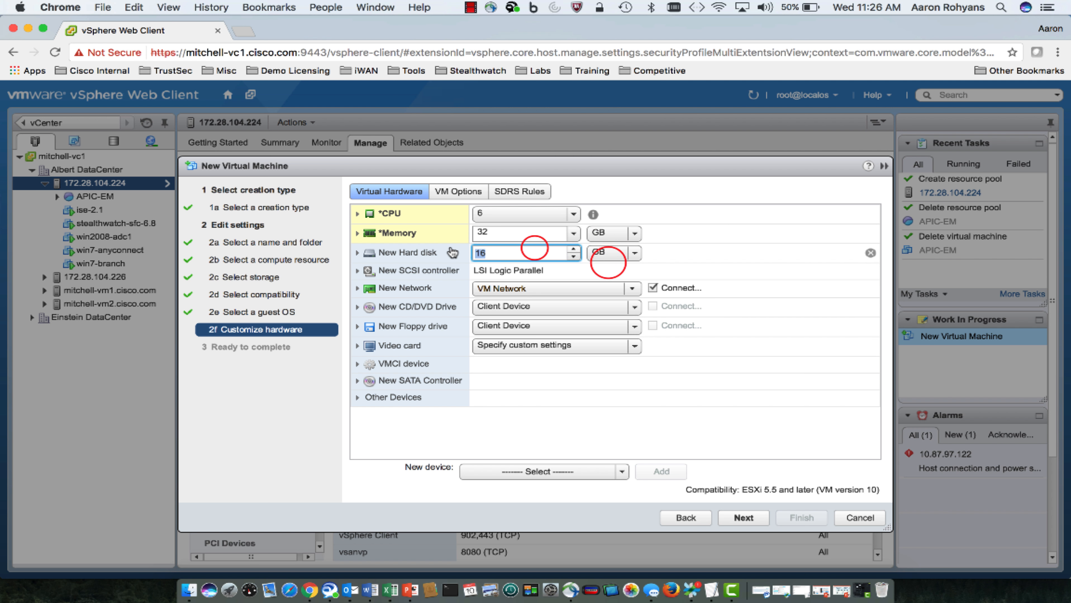
{"action": "type", "text": "500"}
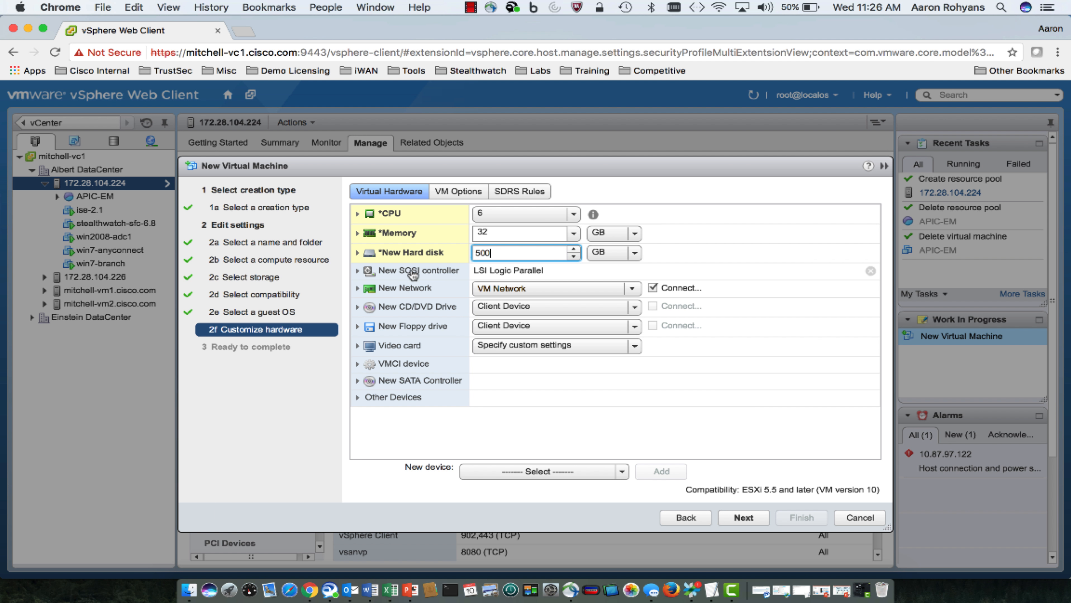
Change the new SCSI controller's type to VMware Paravirtual
{"action": "left_click", "coordinate": [407, 270]}
{"action": "left_click", "coordinate": [494, 307]}
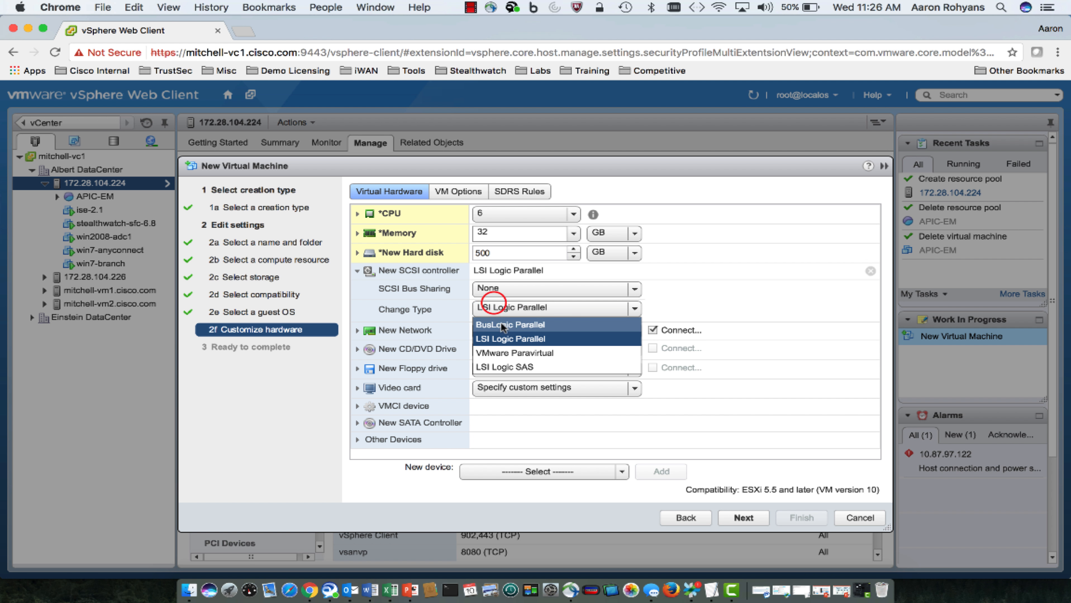
{"action": "left_click", "coordinate": [498, 356]}
{"action": "left_click", "coordinate": [512, 352]}
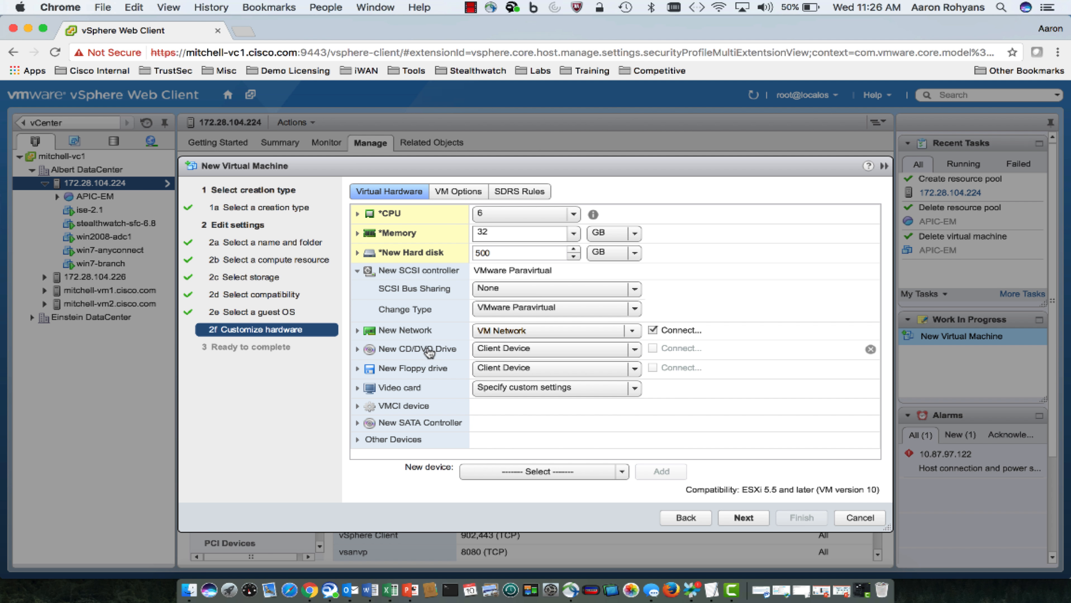
Mount APIC-EM-1.4.1.1159.iso from the datastore in the new CD/DVD drive and have it connect at power on
{"action": "left_click", "coordinate": [422, 348]}
{"action": "left_click", "coordinate": [507, 334]}
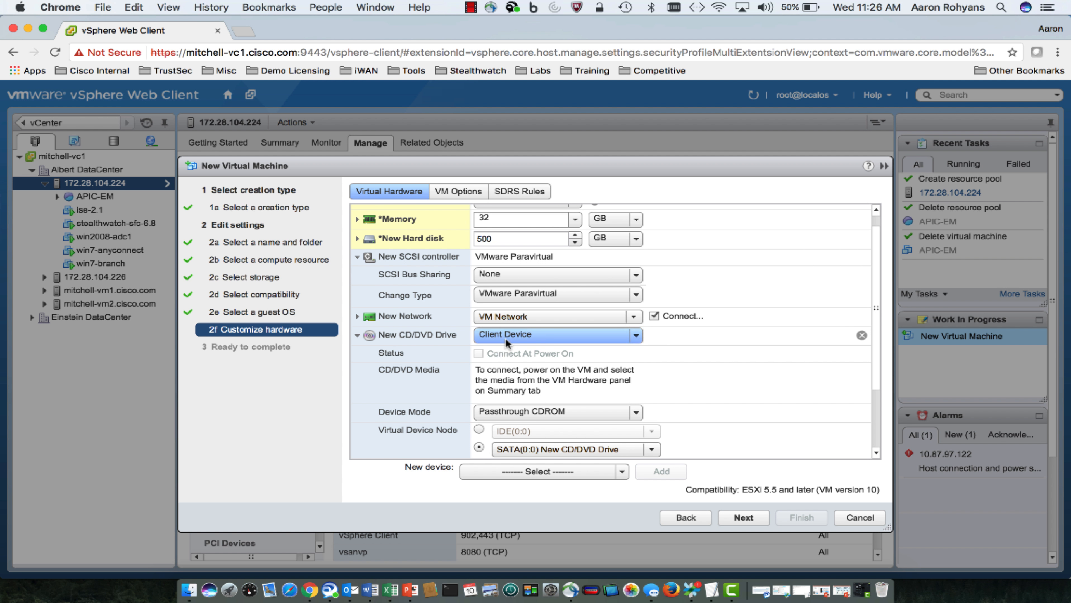
{"action": "left_click", "coordinate": [506, 378]}
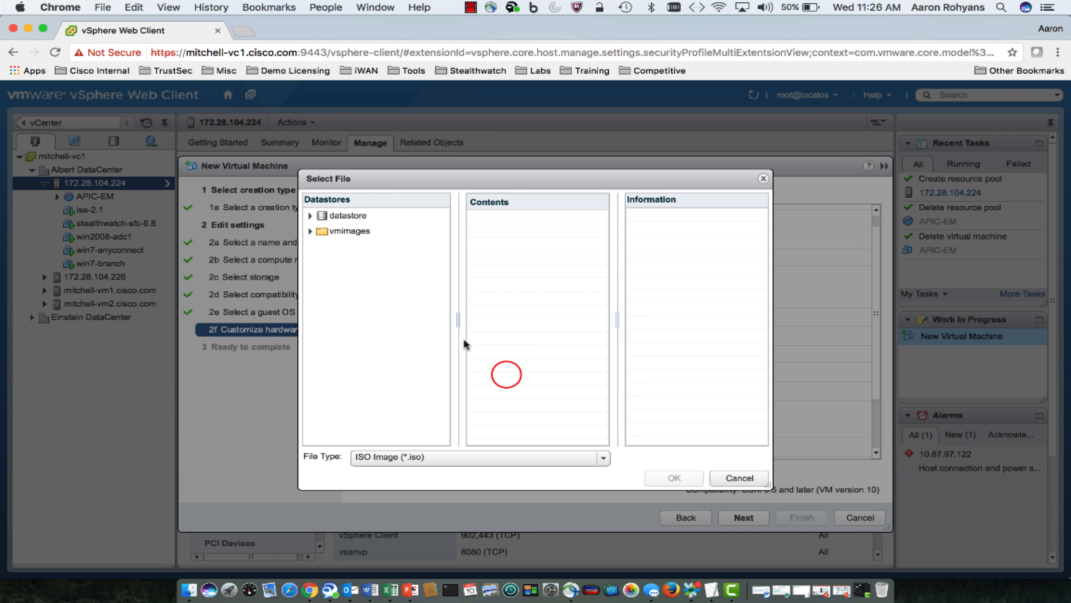
{"action": "left_click", "coordinate": [362, 214]}
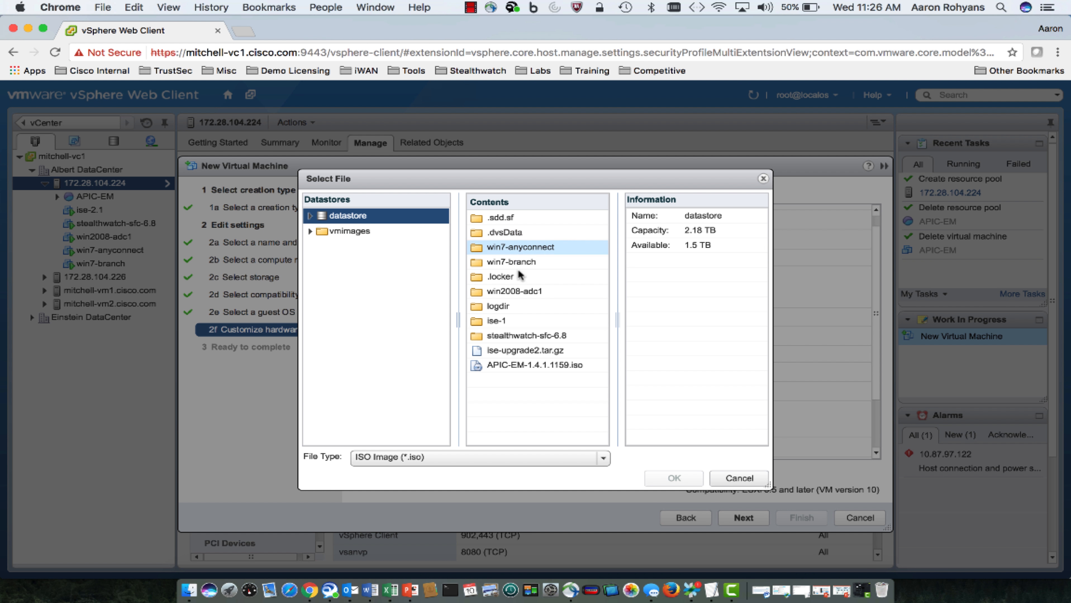
{"action": "left_click", "coordinate": [546, 366]}
{"action": "left_click", "coordinate": [666, 477]}
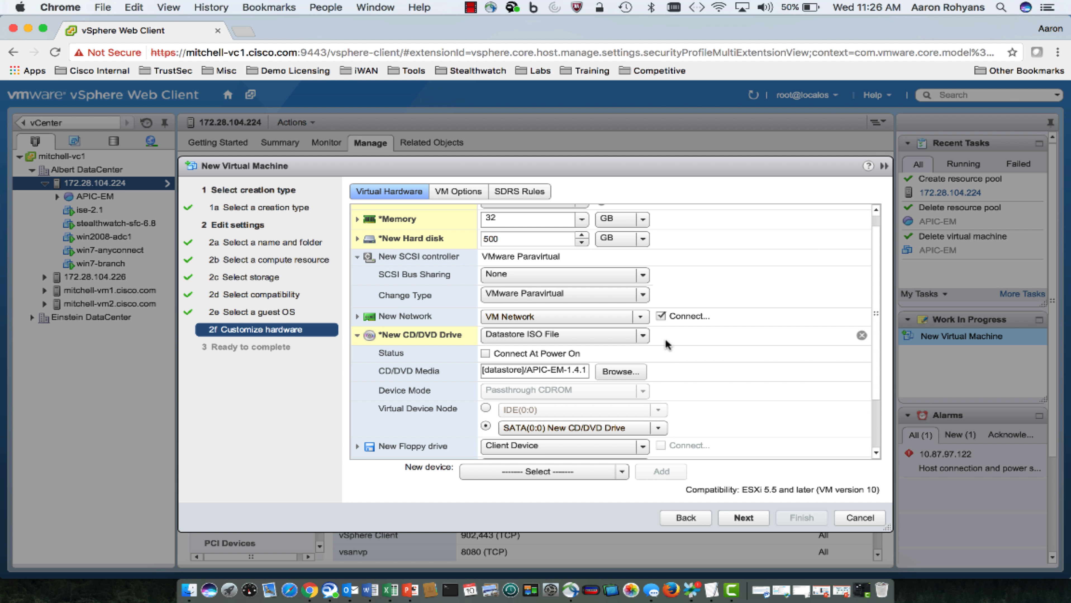
{"action": "left_click", "coordinate": [529, 353]}
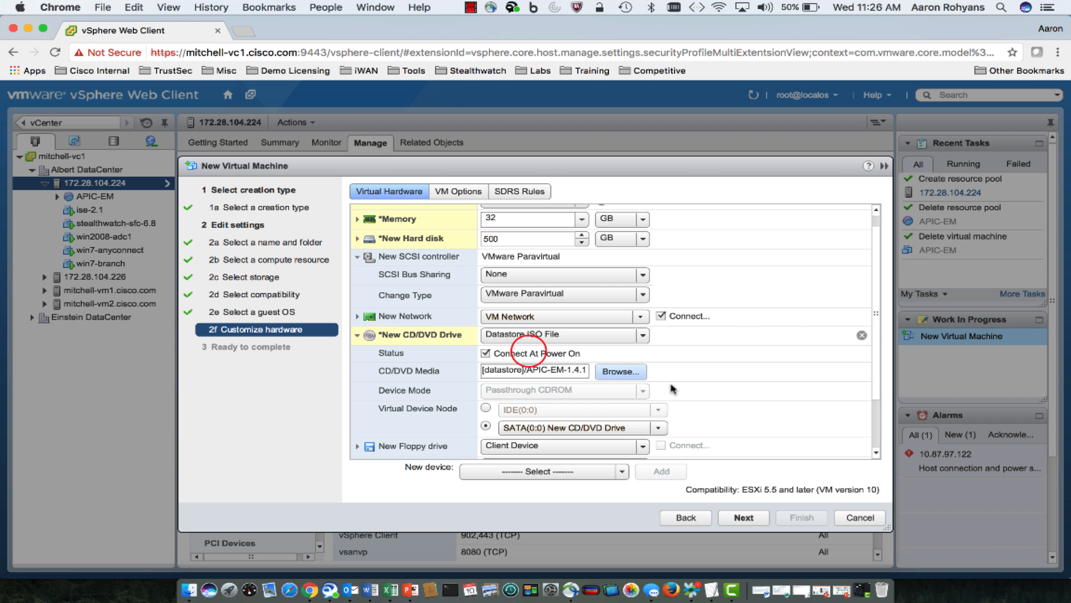
Add a second network adapter to the virtual machine and attach it to vlan100-dc (n1kv-campus-dc)
{"action": "left_click", "coordinate": [878, 399]}
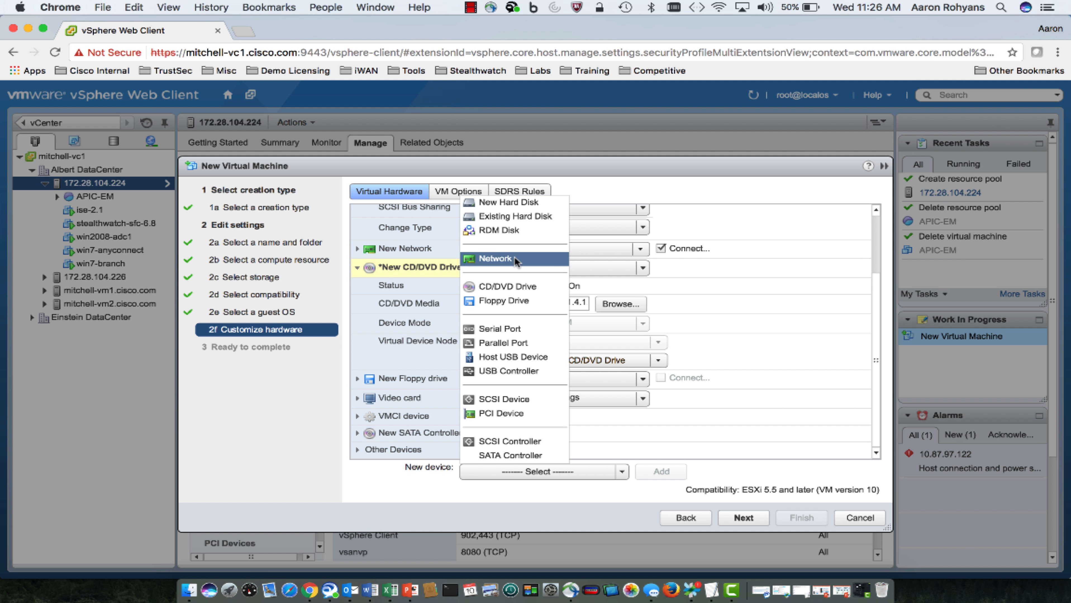
{"action": "left_click", "coordinate": [514, 257]}
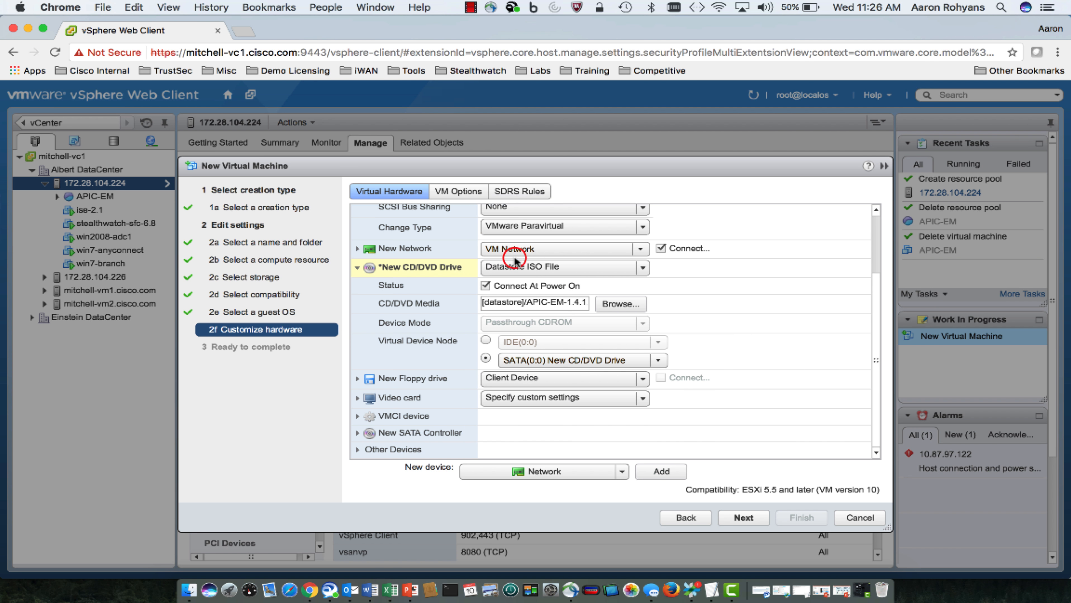
{"action": "left_click", "coordinate": [666, 469]}
{"action": "left_click_drag", "start_coordinate": [876, 413], "coordinate": [877, 440]}
{"action": "left_click", "coordinate": [629, 449]}
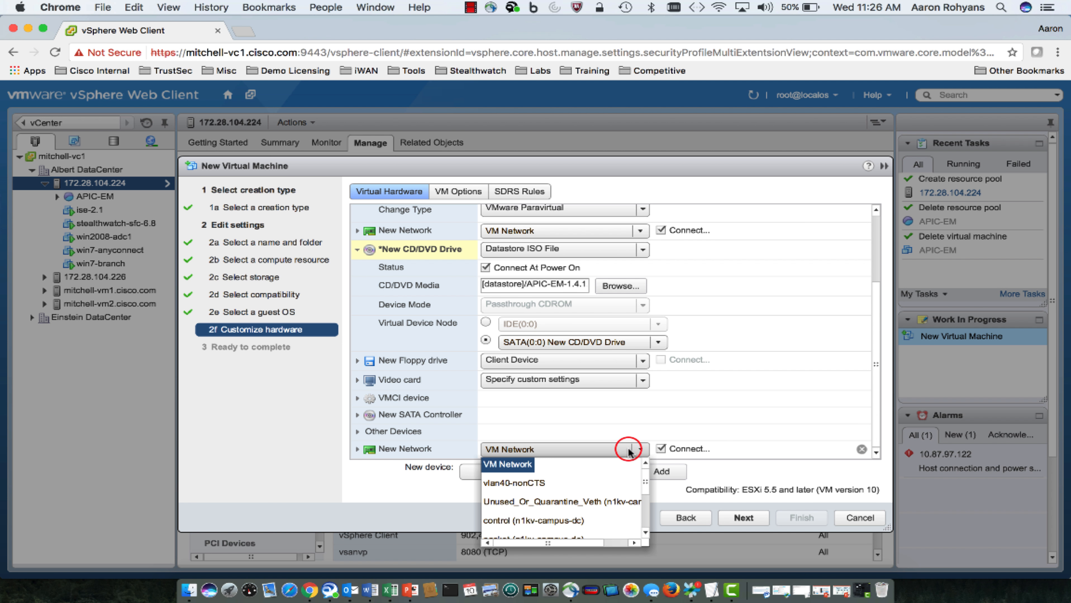
{"action": "scroll", "coordinate": [644, 475], "scroll_direction": "down", "scroll_amount": 4}
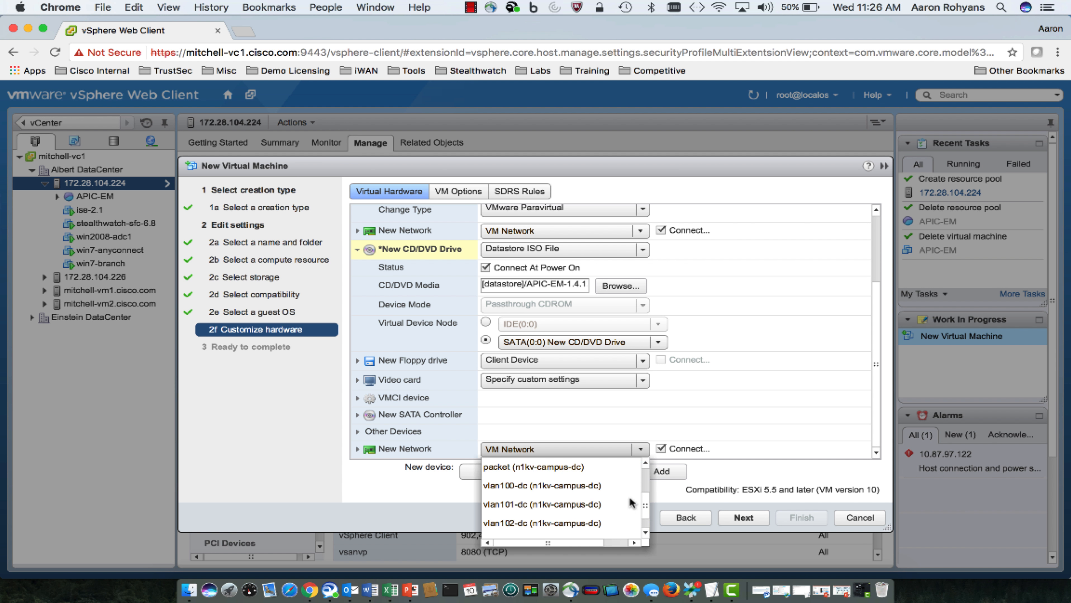
{"action": "left_click", "coordinate": [590, 485]}
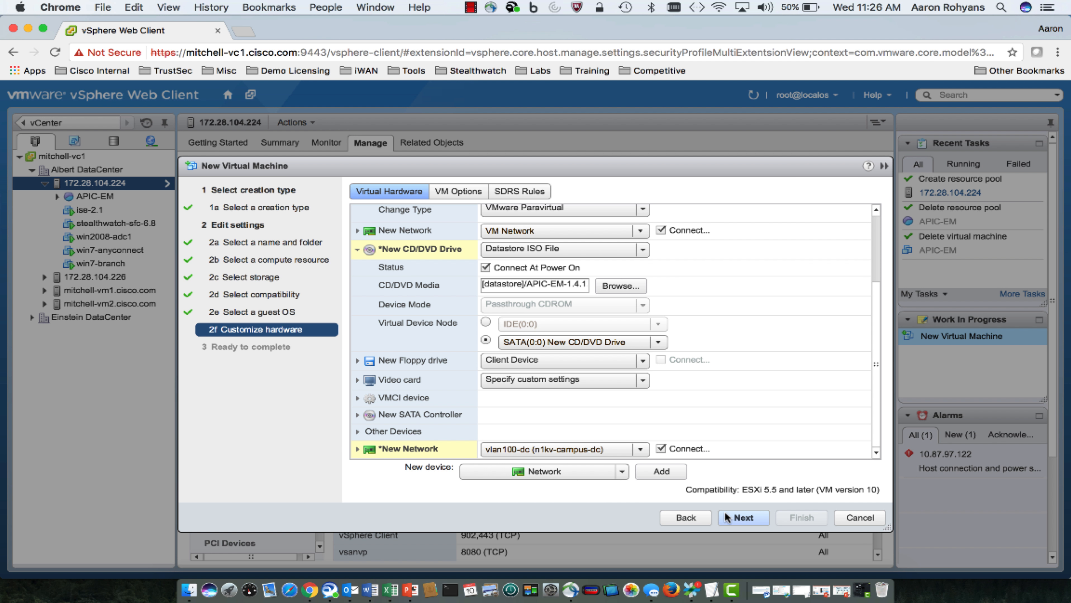